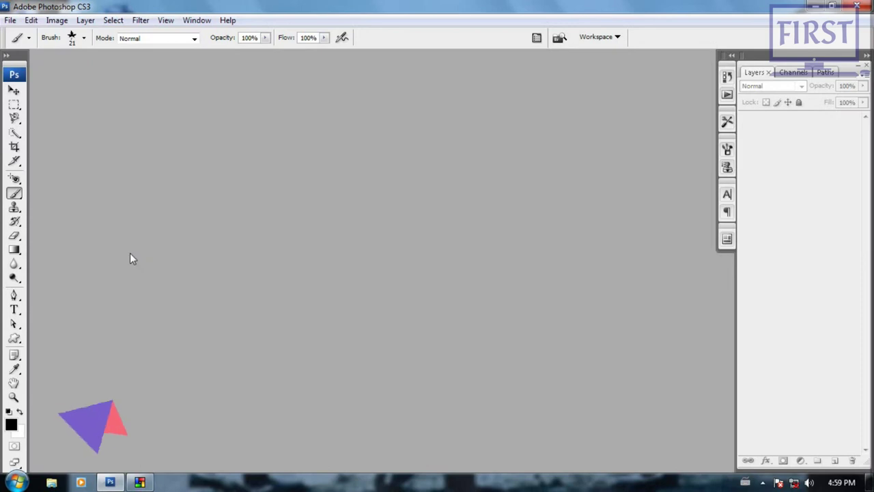
# Open 01End1.psd and 01Start1.psd together from the Lesson01 Project1 folder.
pyautogui.doubleClick(225, 198)
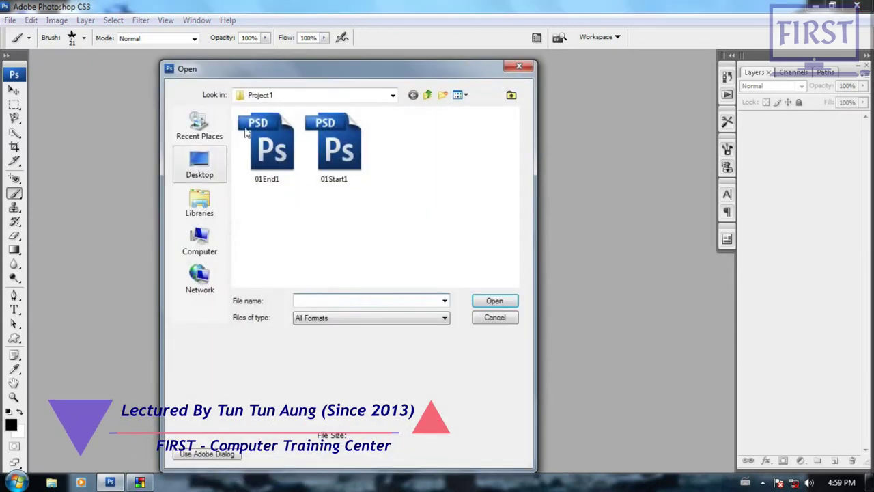
pyautogui.click(427, 95)
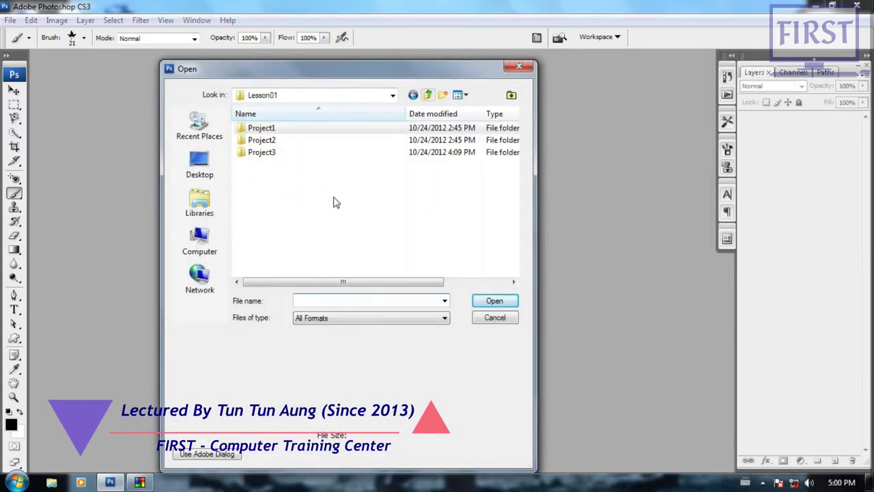
pyautogui.doubleClick(263, 130)
pyautogui.moveTo(396, 224); pyautogui.dragTo(280, 155)
pyautogui.click(488, 303)
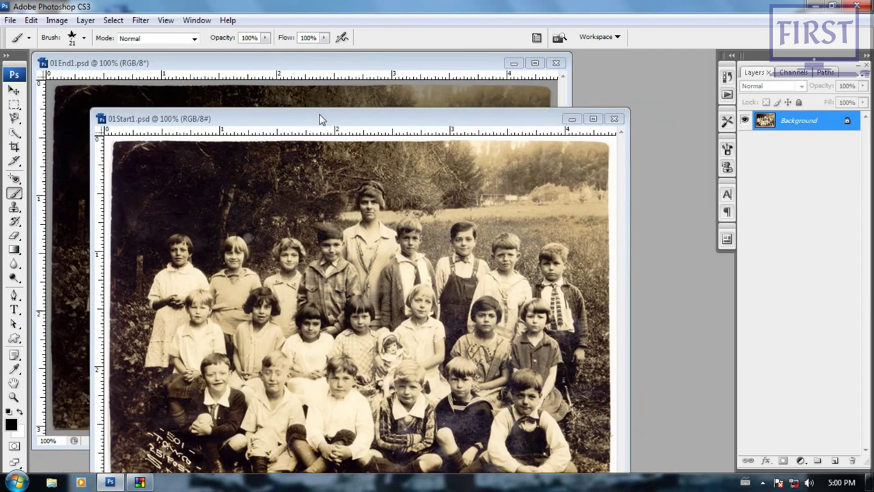
# Drag the 01Start1 and 01End1 windows apart to compare the two class photos.
pyautogui.moveTo(358, 107); pyautogui.dragTo(351, 112)
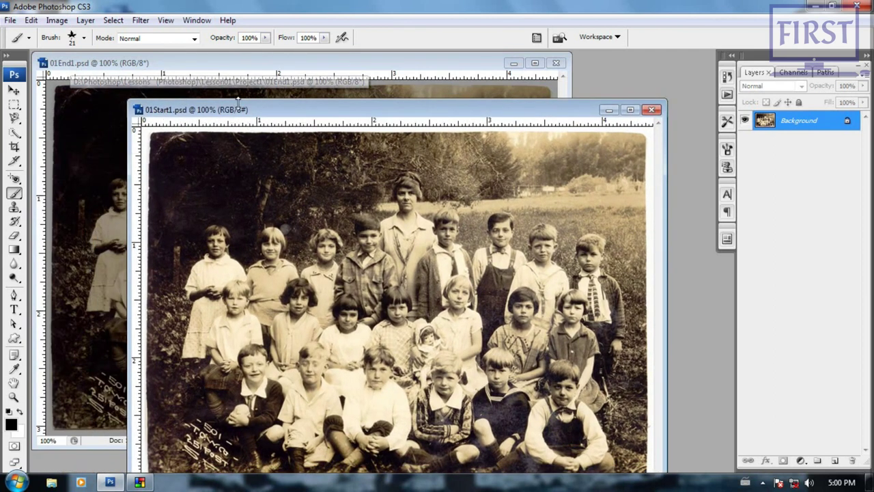
pyautogui.moveTo(245, 114)
pyautogui.mouseDown()
pyautogui.moveTo(381, 210)
pyautogui.moveTo(444, 129)
pyautogui.mouseUp()
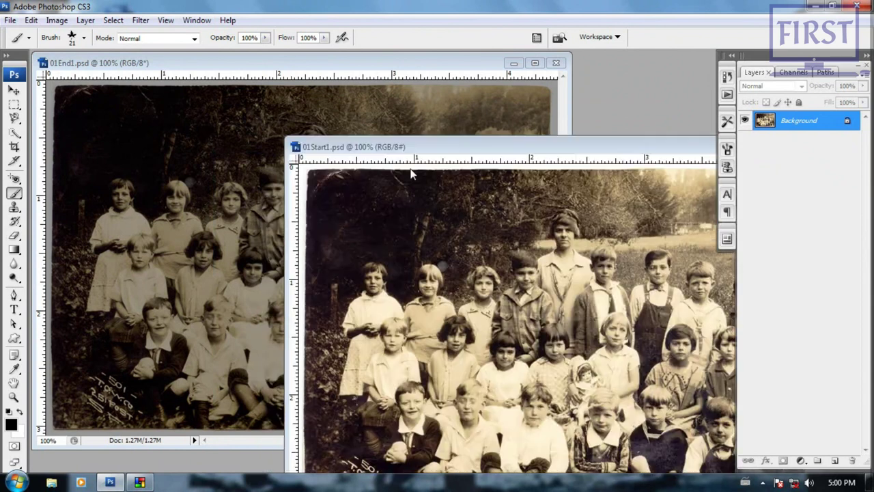
pyautogui.moveTo(399, 70); pyautogui.dragTo(392, 99)
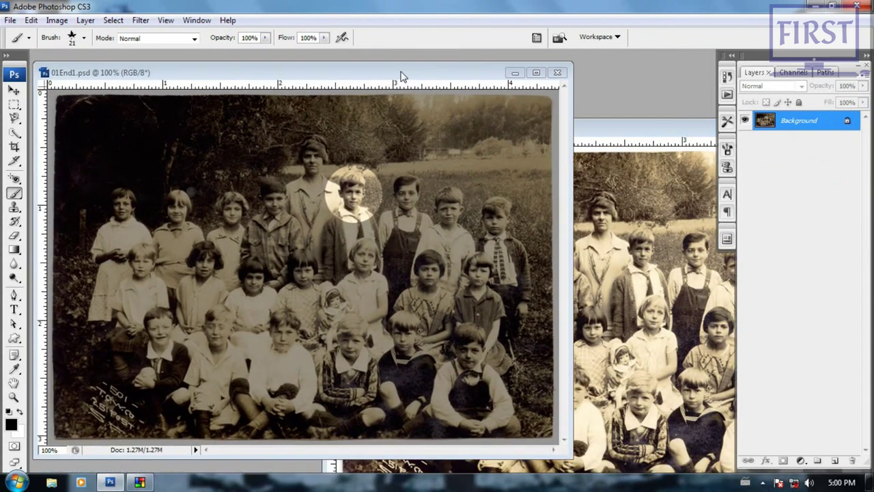
pyautogui.moveTo(393, 99); pyautogui.dragTo(399, 74)
pyautogui.click(604, 148)
pyautogui.moveTo(577, 133)
pyautogui.mouseDown()
pyautogui.moveTo(444, 68)
pyautogui.moveTo(518, 172)
pyautogui.moveTo(473, 118)
pyautogui.mouseUp()
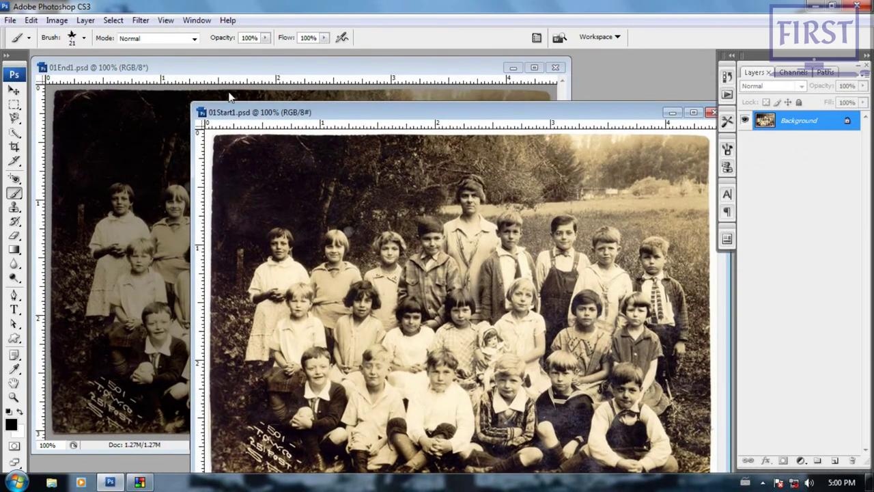
pyautogui.click(198, 22)
pyautogui.moveTo(204, 35)
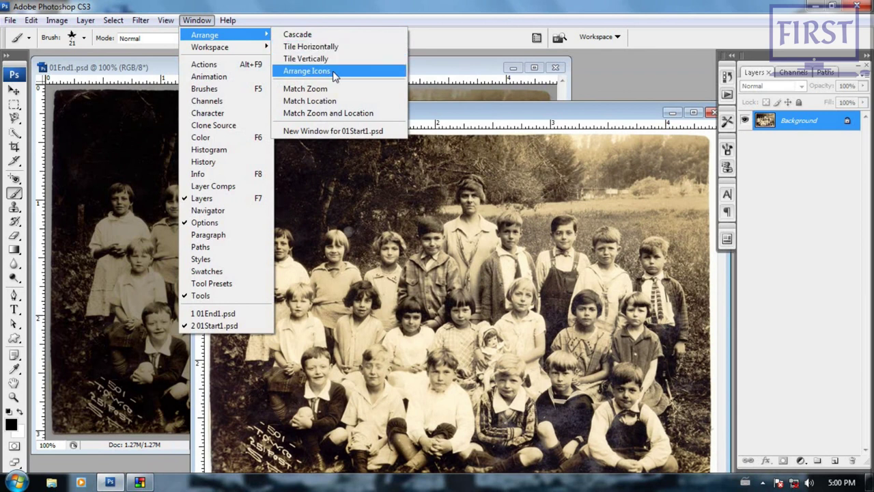
# Try Cascade, Tile Vertically and Tile Horizontally, finishing with the windows tiled vertically.
pyautogui.click(304, 35)
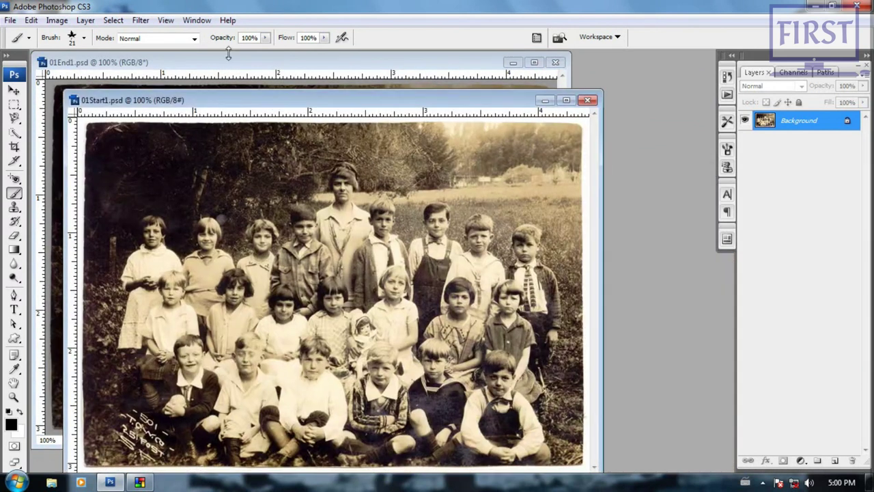
pyautogui.click(197, 20)
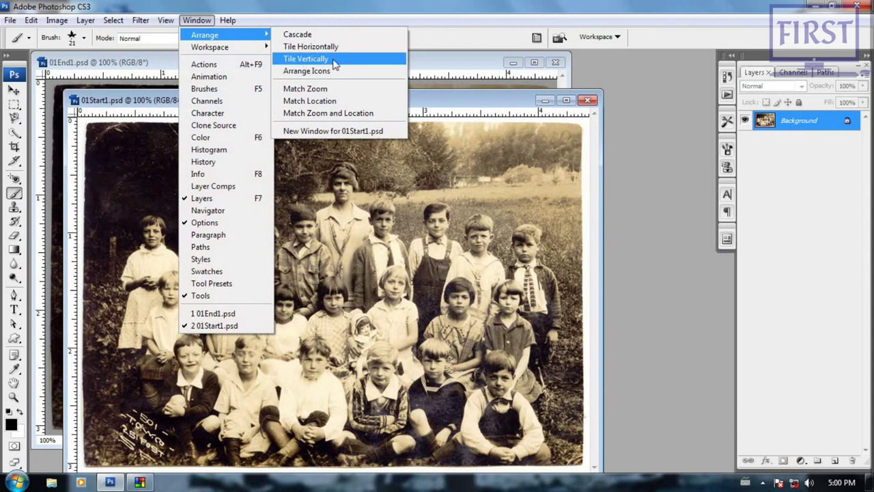
pyautogui.click(306, 58)
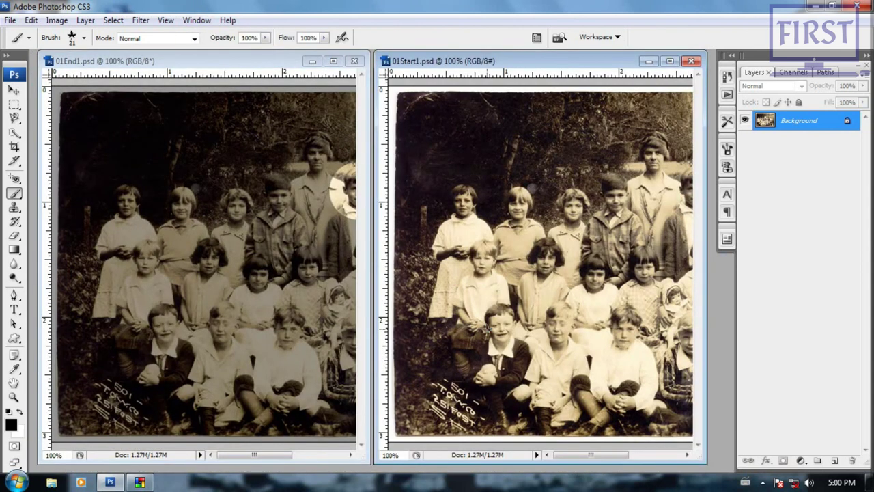
pyautogui.click(196, 20)
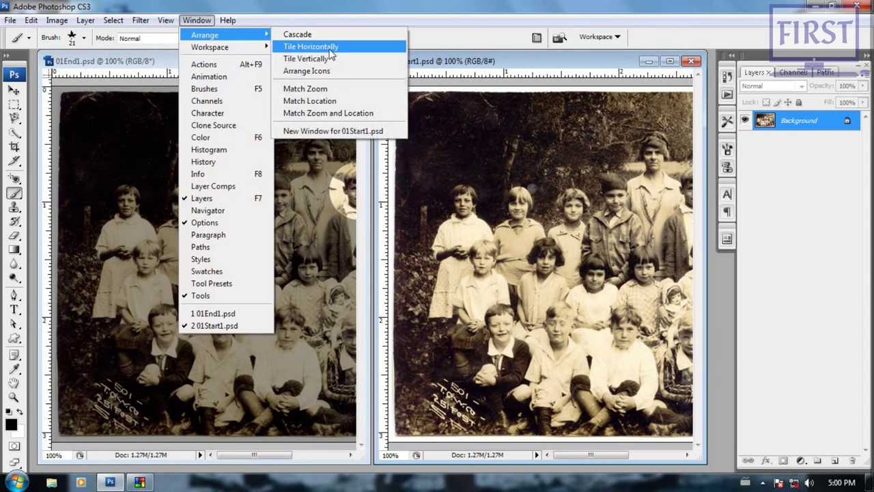
pyautogui.click(331, 55)
pyautogui.click(197, 20)
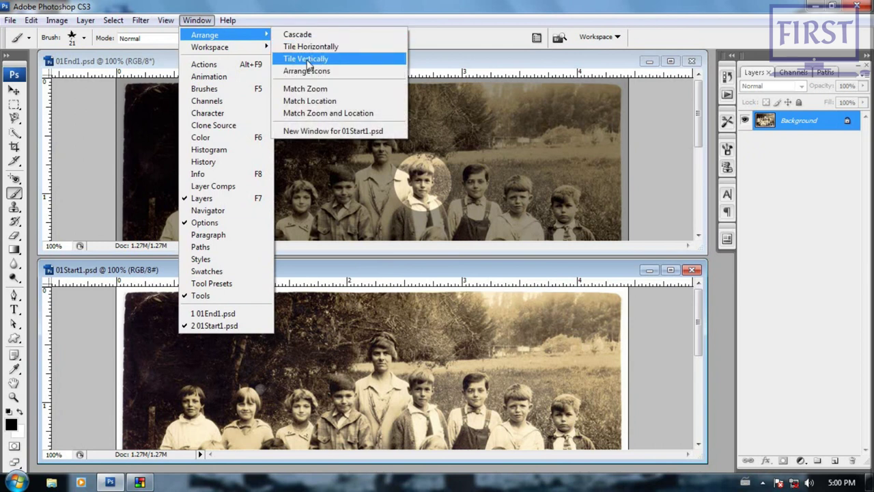
pyautogui.click(307, 59)
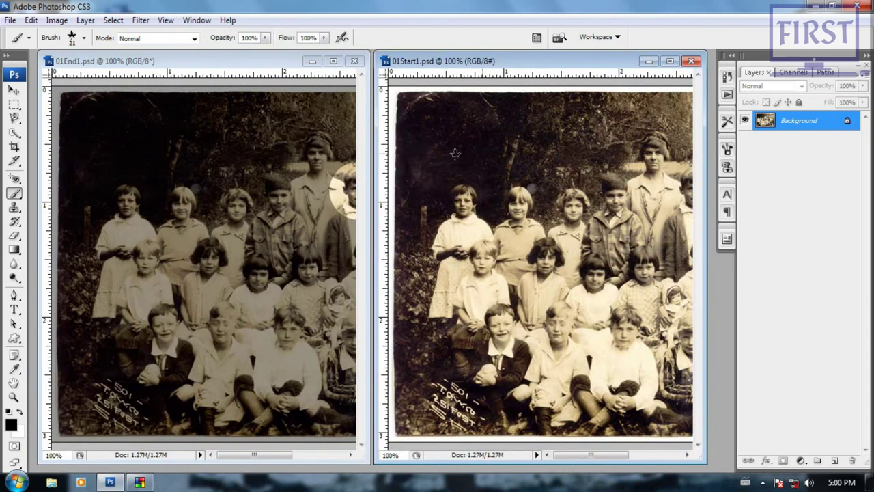
# Zoom 01Start1.psd out so its whole photo fits the window.
pyautogui.hotkey('ctrl', '0')
pyautogui.hotkey('ctrl', '-')
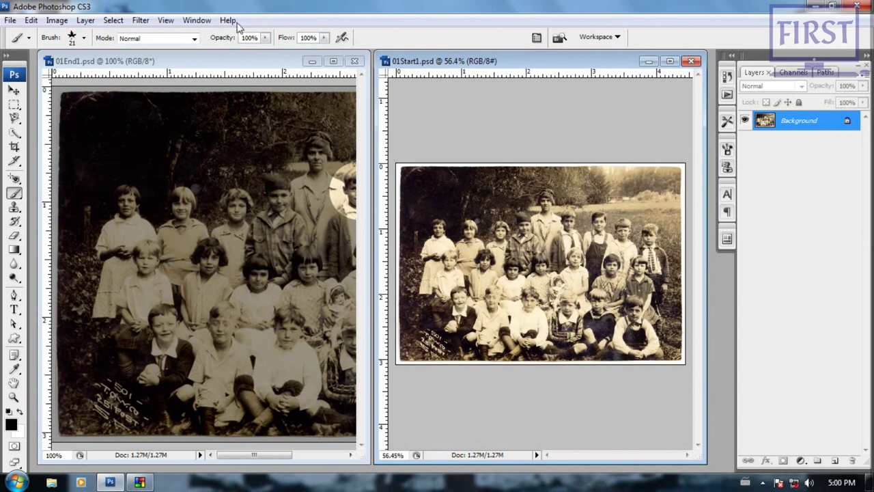
pyautogui.click(197, 20)
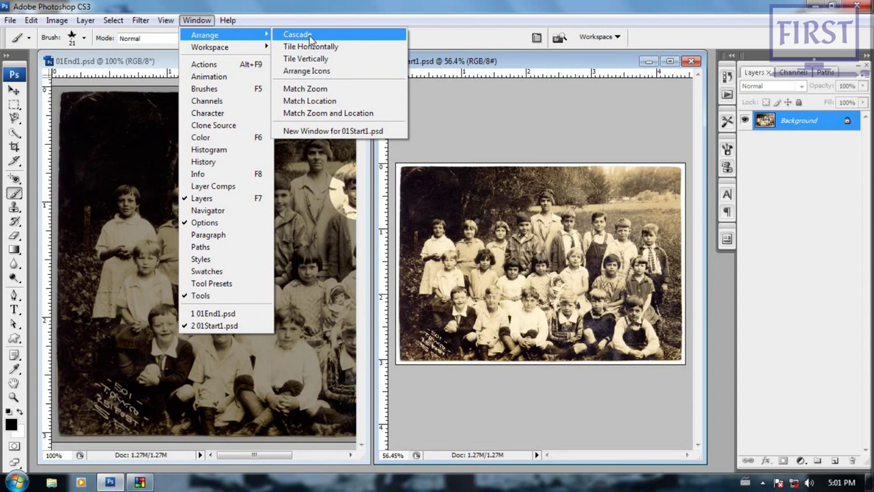
# Match 01End1.psd's zoom to 01Start1's 56.4% view.
pyautogui.click(306, 89)
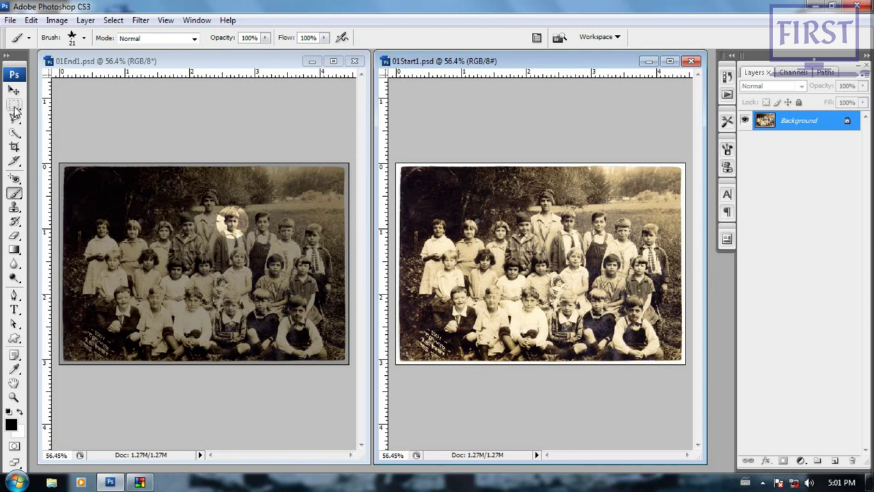
pyautogui.moveTo(14, 106); pyautogui.dragTo(99, 123)
# Draw an elliptical marquee around the head of the boy right of the teacher.
pyautogui.moveTo(15, 106); pyautogui.dragTo(71, 121)
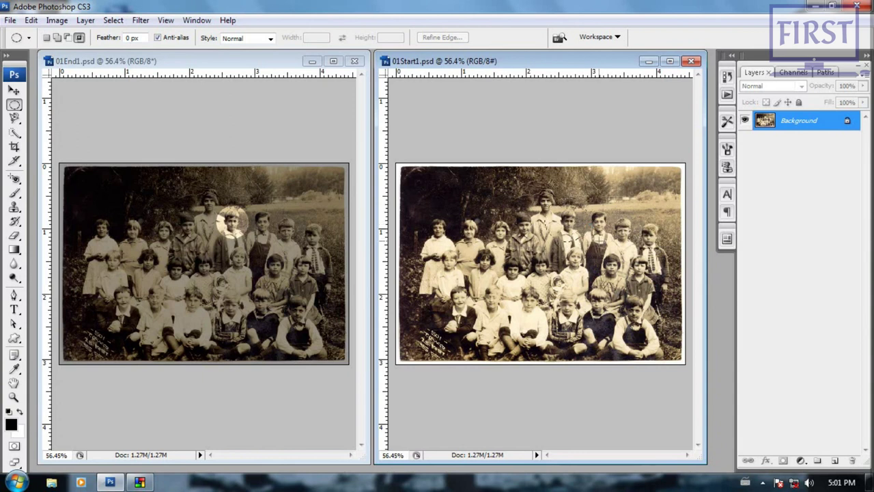
pyautogui.moveTo(548, 197); pyautogui.dragTo(599, 244)
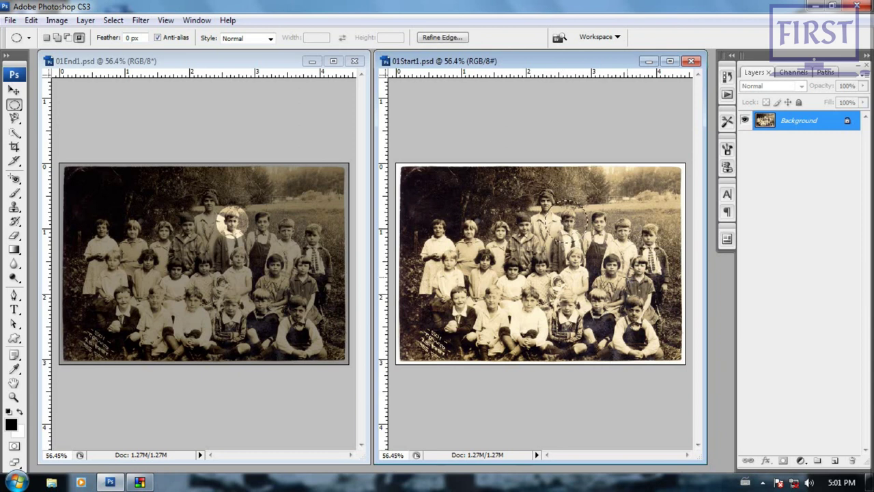
pyautogui.click(114, 21)
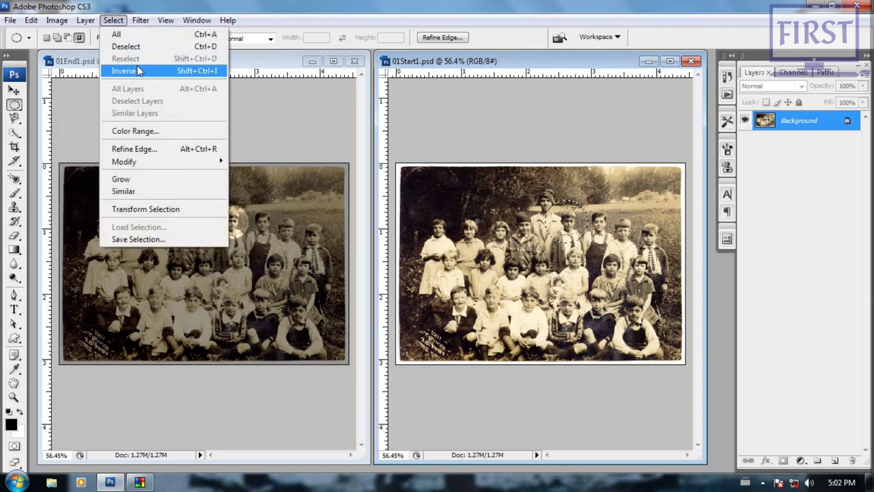
# Invert the selection so everything except the boy's head is selected.
pyautogui.click(172, 71)
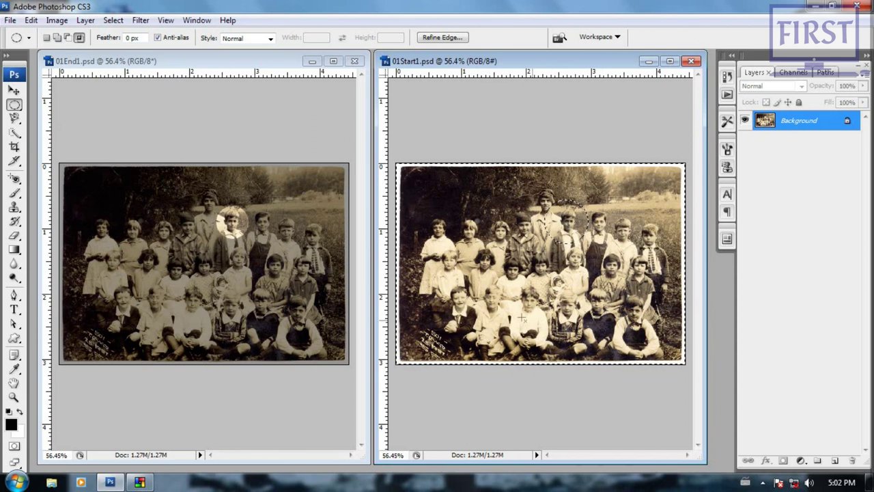
pyautogui.click(53, 22)
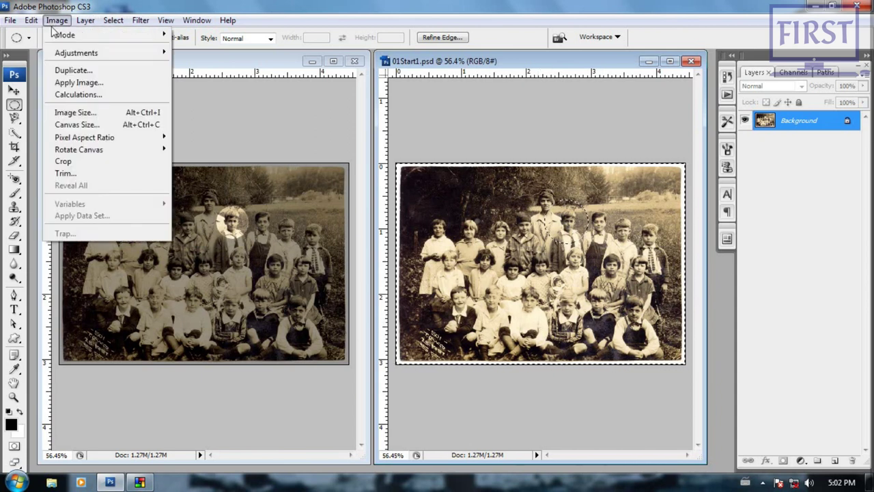
pyautogui.moveTo(76, 52)
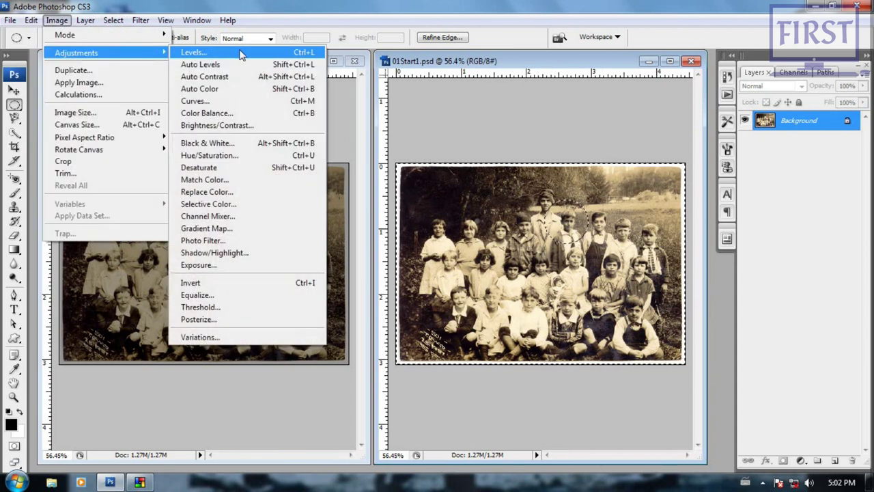
# Darken the area outside the boy's face with Levels: midtone 1.23, input white 239, output white 103.
pyautogui.click(241, 53)
pyautogui.moveTo(557, 75)
pyautogui.mouseDown()
pyautogui.moveTo(616, 107)
pyautogui.moveTo(656, 94)
pyautogui.mouseUp()
pyautogui.moveTo(664, 190); pyautogui.dragTo(696, 191)
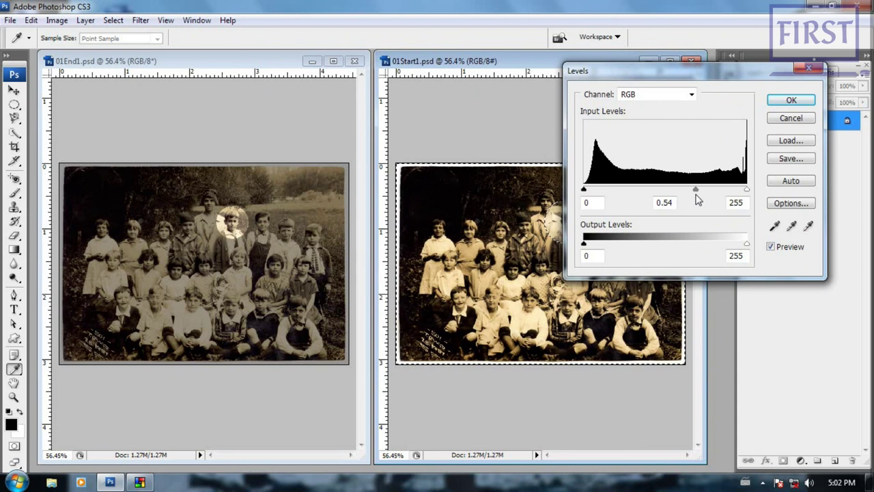
pyautogui.moveTo(698, 199); pyautogui.dragTo(686, 196)
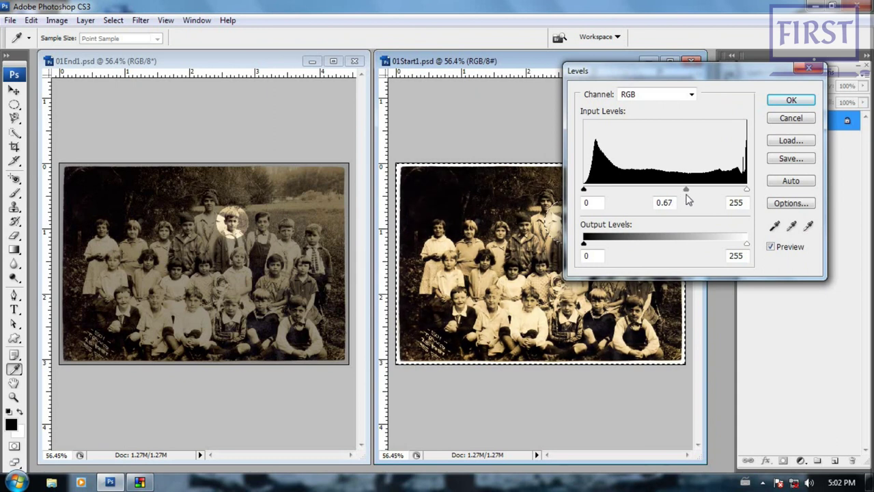
pyautogui.moveTo(585, 244); pyautogui.dragTo(549, 250)
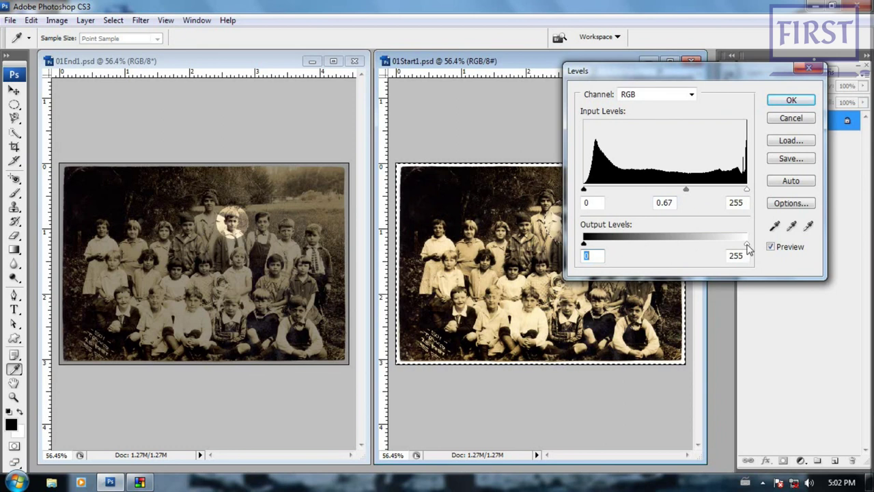
pyautogui.moveTo(747, 244); pyautogui.dragTo(682, 246)
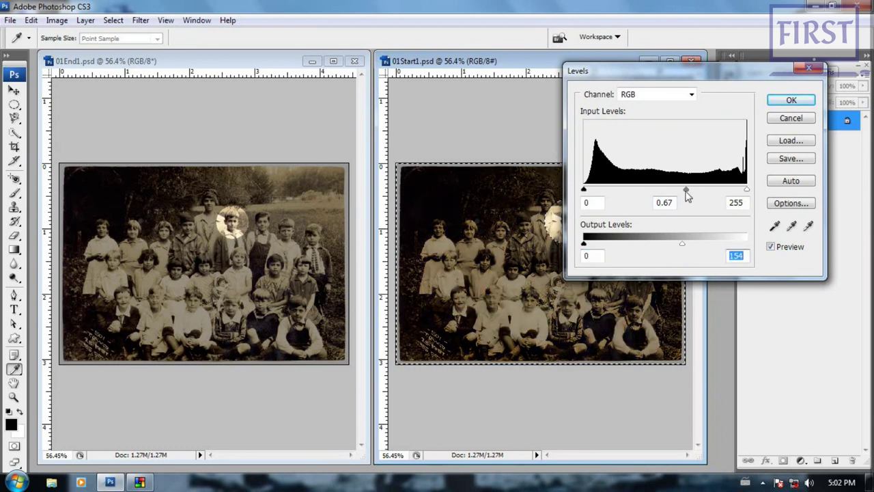
pyautogui.moveTo(687, 196); pyautogui.dragTo(655, 195)
pyautogui.moveTo(745, 190)
pyautogui.mouseDown()
pyautogui.moveTo(716, 190)
pyautogui.moveTo(737, 191)
pyautogui.mouseUp()
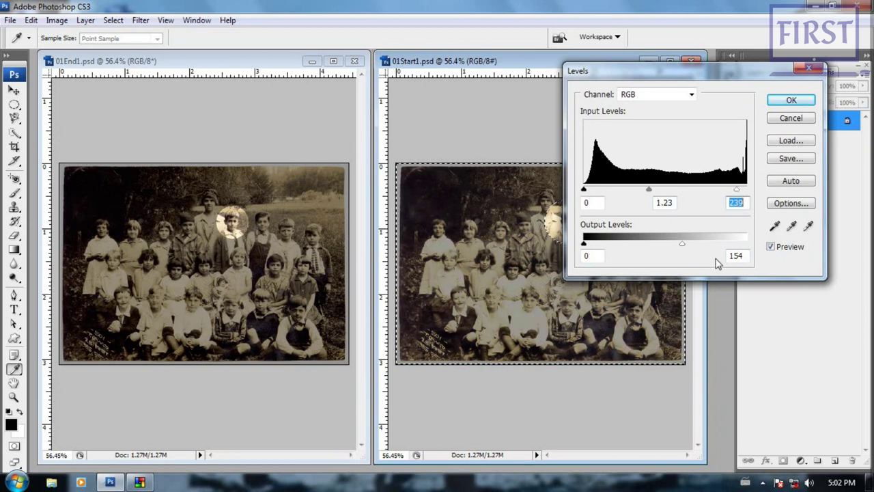
pyautogui.moveTo(682, 245); pyautogui.dragTo(654, 246)
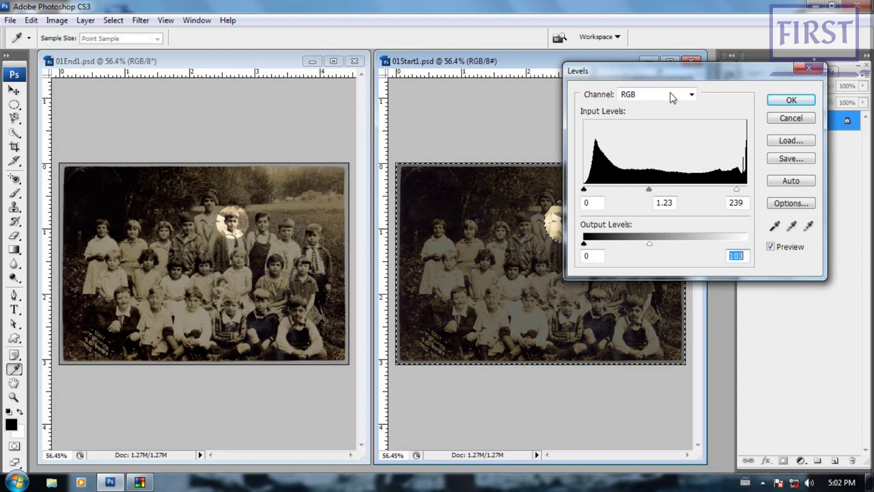
pyautogui.moveTo(685, 71); pyautogui.dragTo(742, 107)
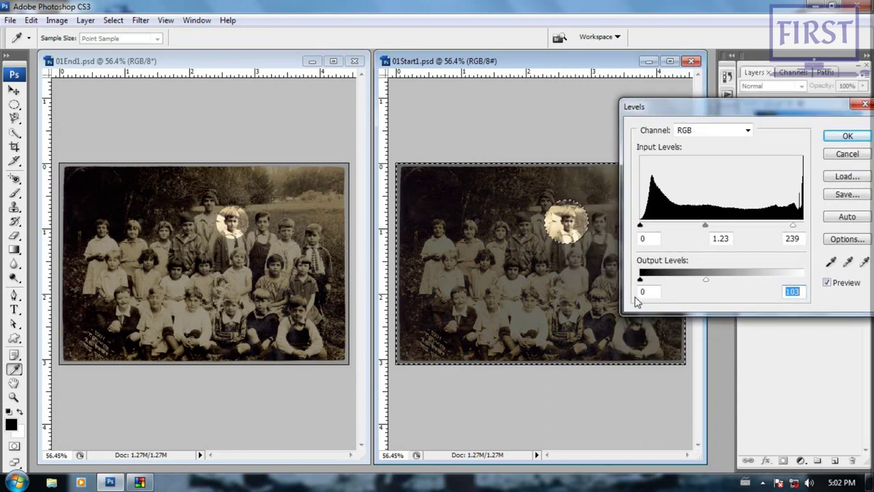
pyautogui.click(834, 138)
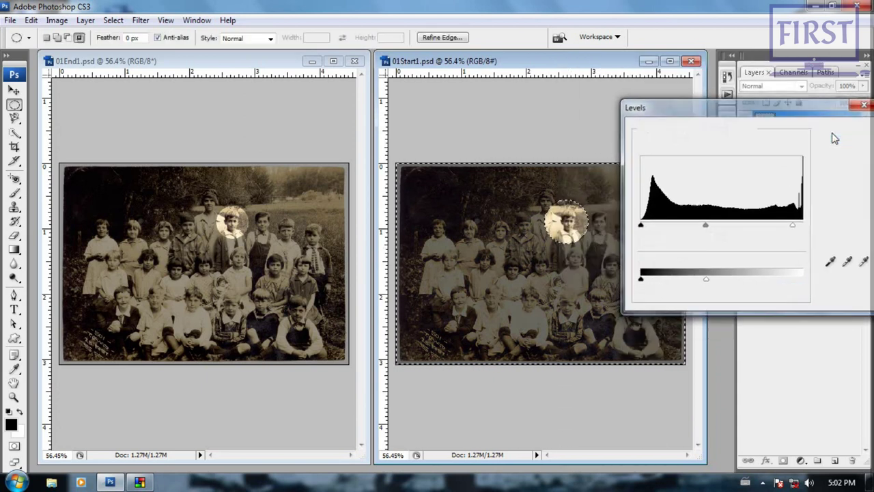
# Deselect and fit the spotlit class photo to its window.
pyautogui.click(115, 21)
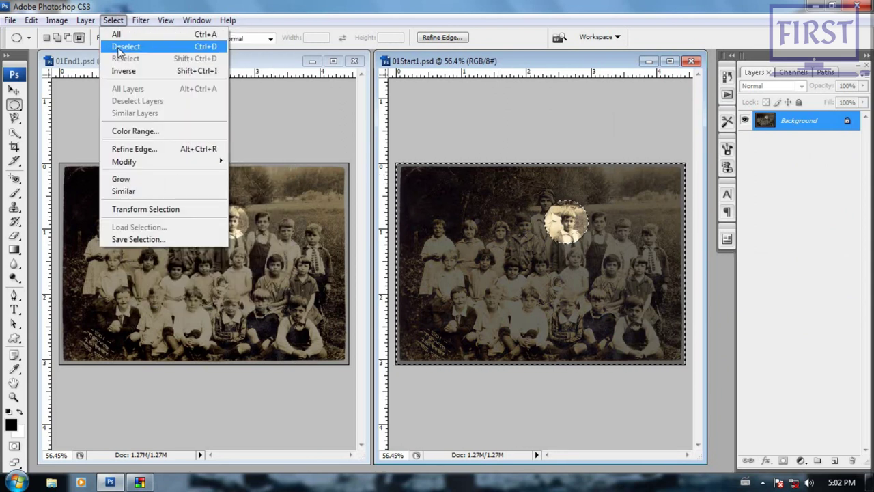
pyautogui.click(126, 47)
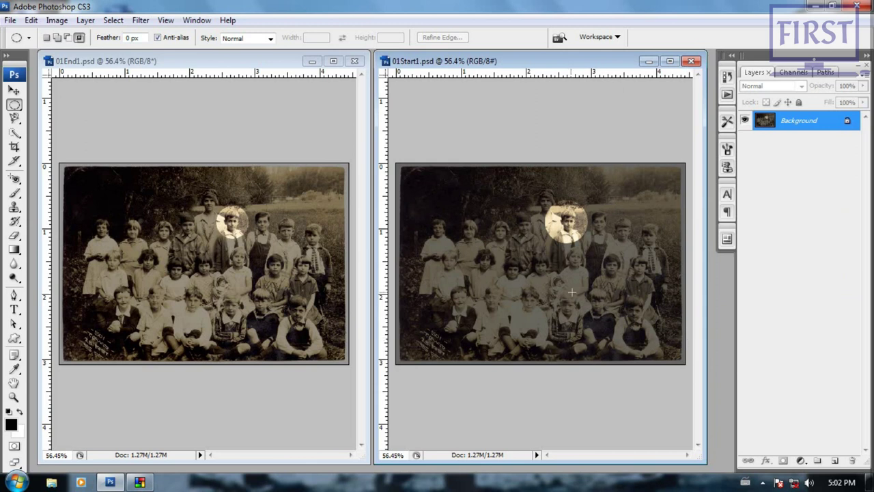
pyautogui.hotkey('ctrl', '0')
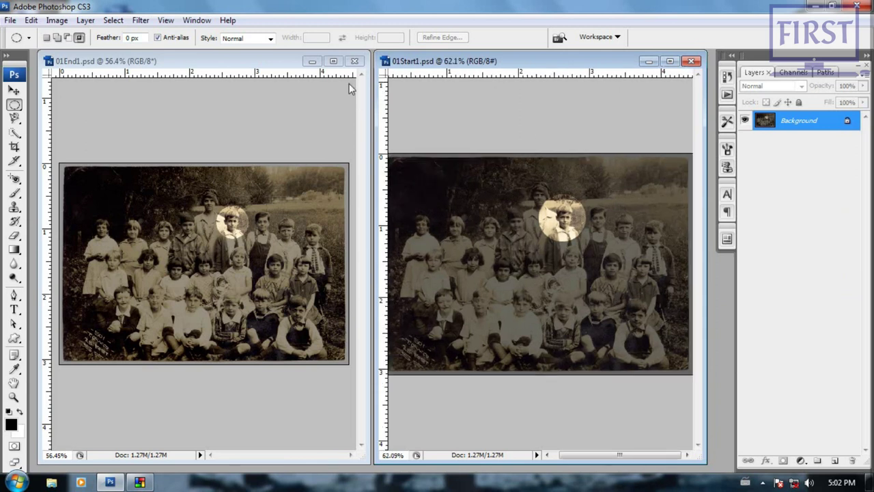
# Close both school photo documents, answering their save prompts.
pyautogui.click(691, 61)
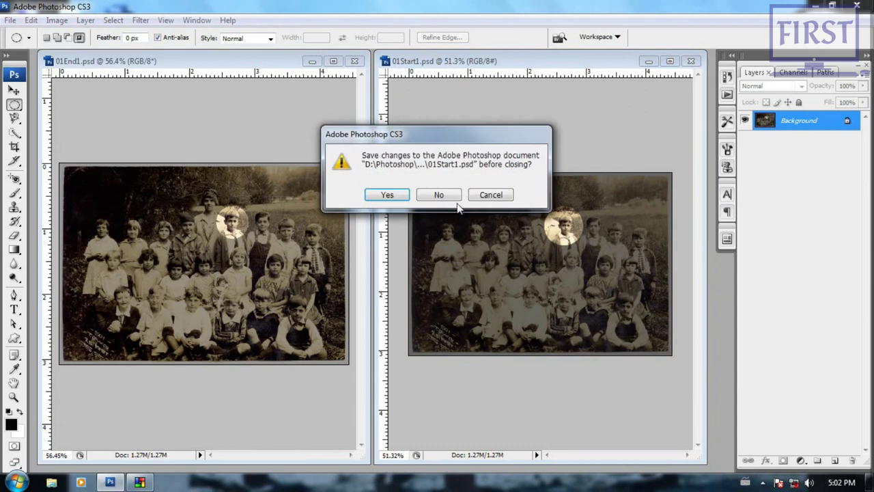
pyautogui.click(452, 196)
pyautogui.click(439, 194)
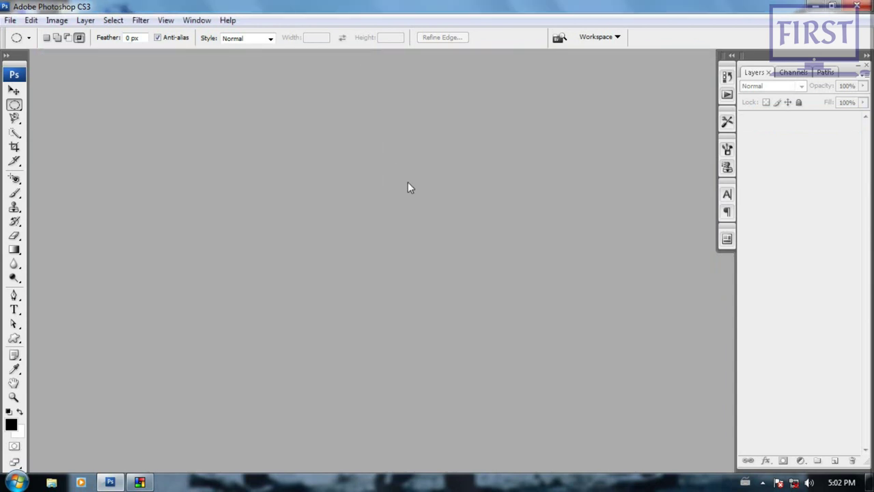
# Open 01End2.psd and 01Start2.psd from the Lesson01 Project2 folder.
pyautogui.doubleClick(407, 185)
pyautogui.click(427, 94)
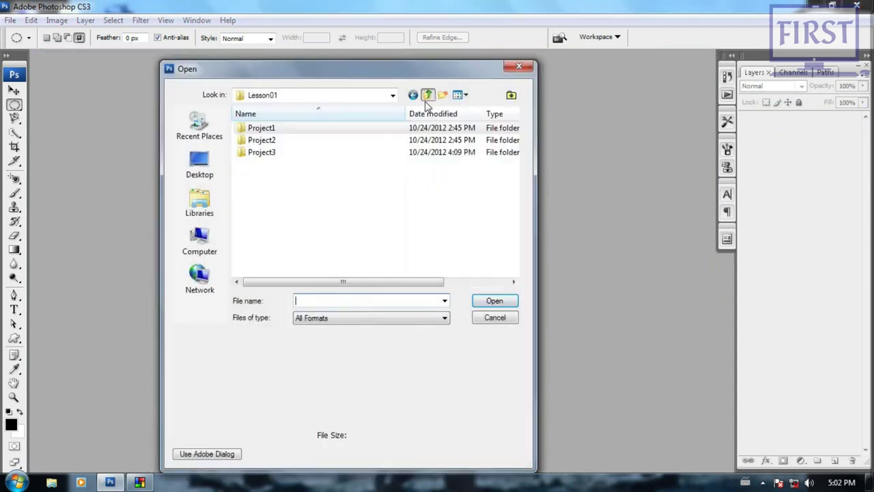
pyautogui.doubleClick(265, 145)
pyautogui.moveTo(413, 254); pyautogui.dragTo(295, 137)
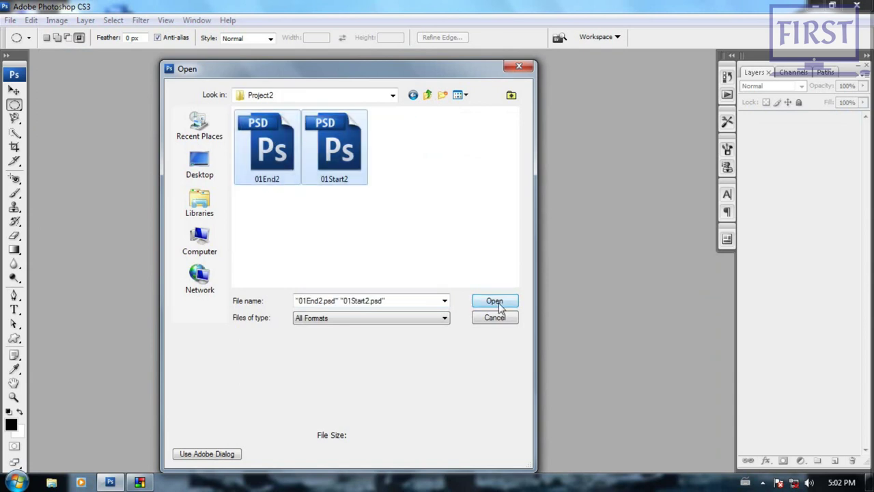
pyautogui.click(496, 302)
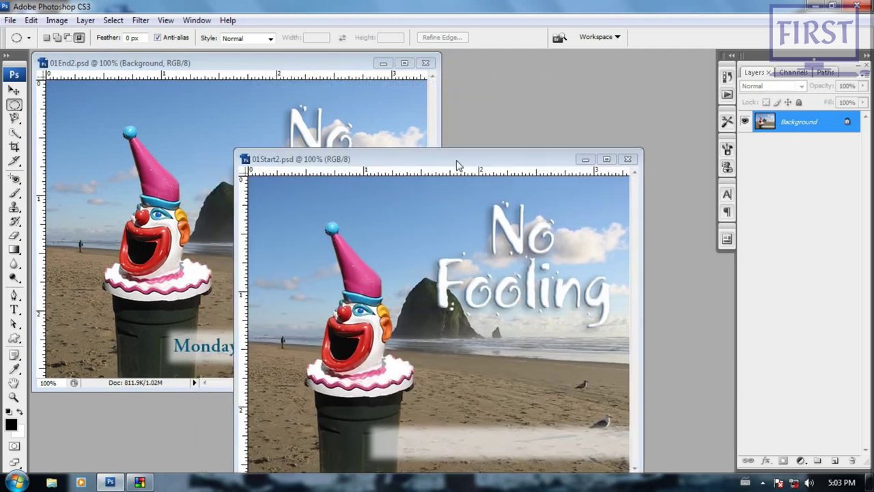
# Position the 01Start2 window beside the 01End2 reference window.
pyautogui.moveTo(254, 68); pyautogui.dragTo(447, 135)
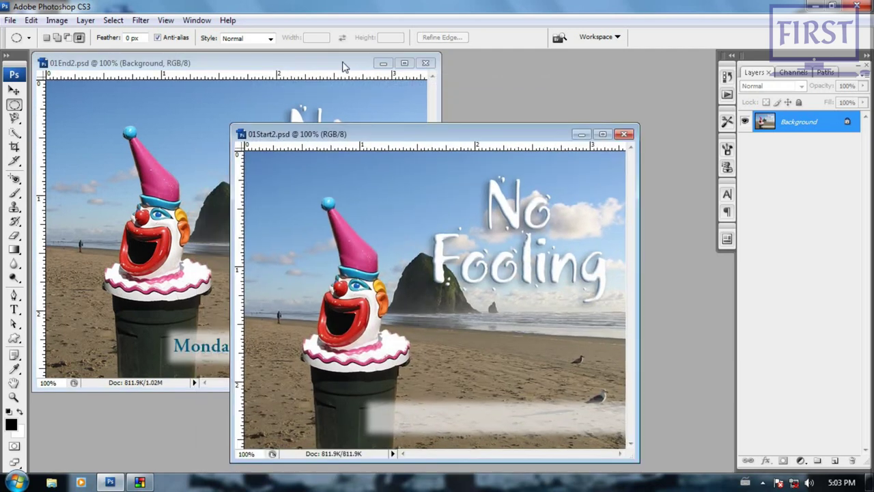
pyautogui.moveTo(346, 67); pyautogui.dragTo(353, 82)
pyautogui.click(528, 140)
pyautogui.moveTo(528, 140)
pyautogui.mouseDown()
pyautogui.moveTo(549, 87)
pyautogui.moveTo(582, 79)
pyautogui.mouseUp()
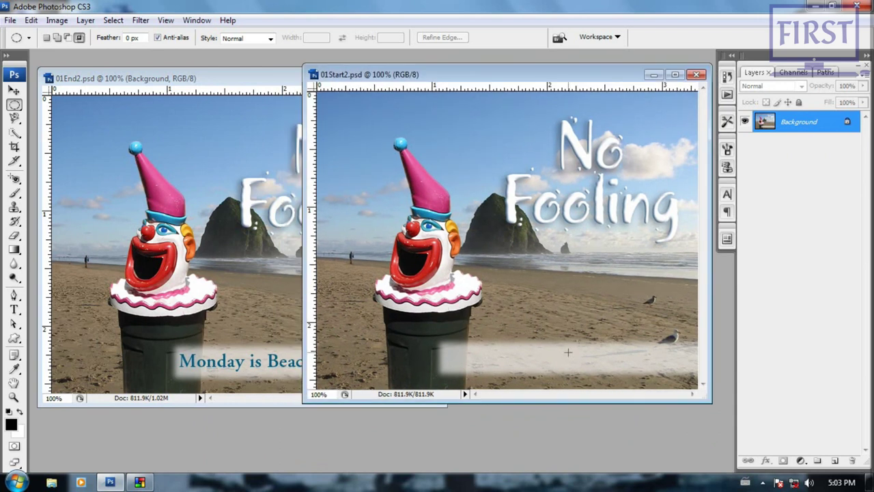
pyautogui.moveTo(476, 82)
pyautogui.mouseDown()
pyautogui.moveTo(425, 77)
pyautogui.moveTo(419, 68)
pyautogui.mouseUp()
# Zoom into 01Start2's beach and pan to the seagulls.
pyautogui.scroll(4, 586, 302)
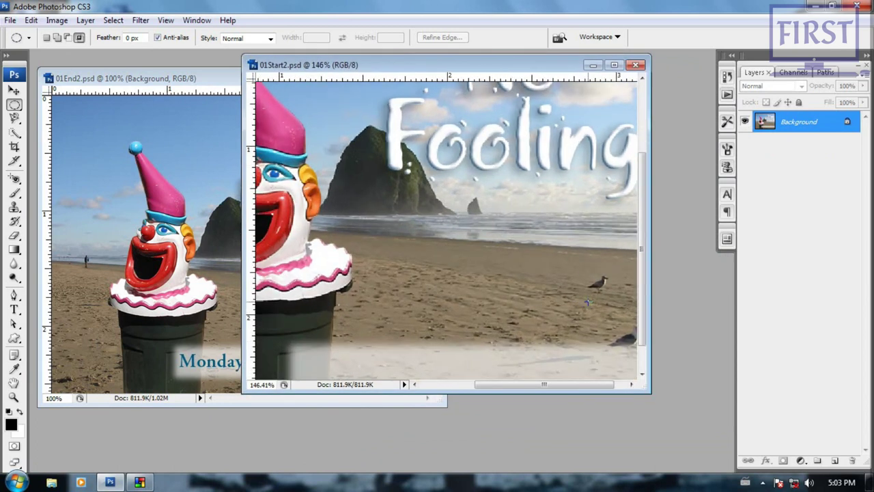
pyautogui.moveTo(595, 283); pyautogui.dragTo(564, 284)
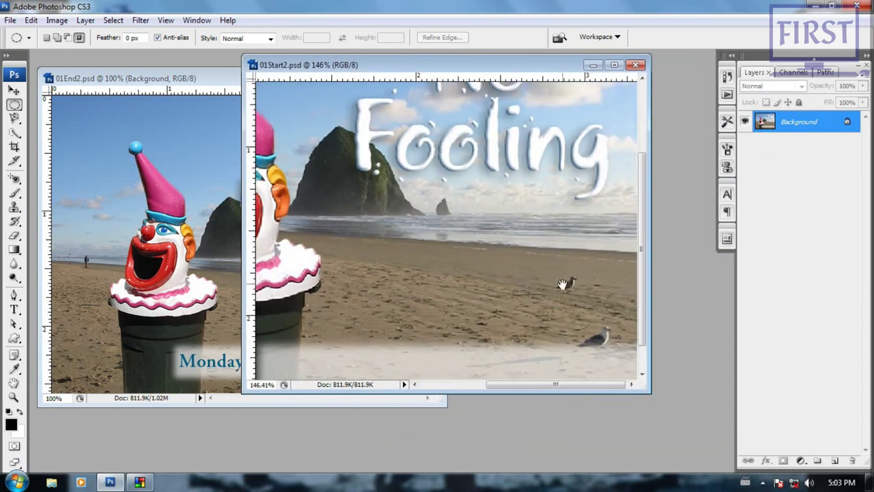
pyautogui.scroll(2, 564, 287)
pyautogui.scroll(1, 514, 290)
pyautogui.scroll(1, 514, 290)
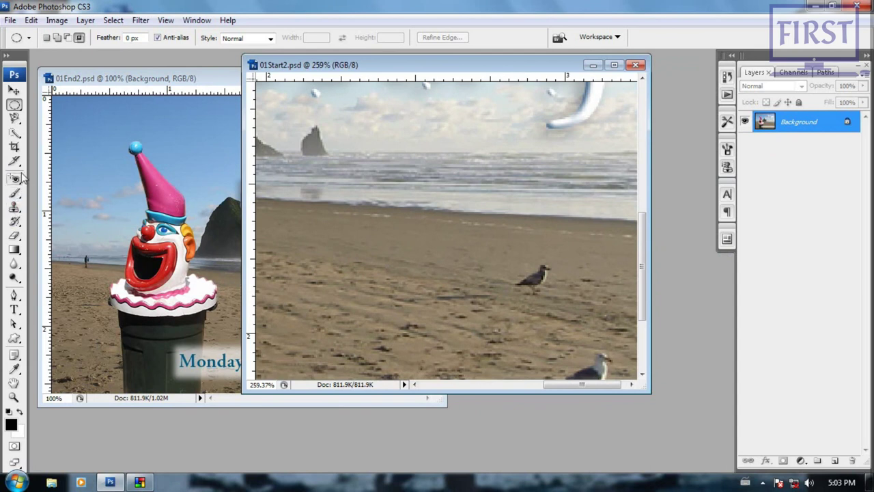
pyautogui.click(15, 180)
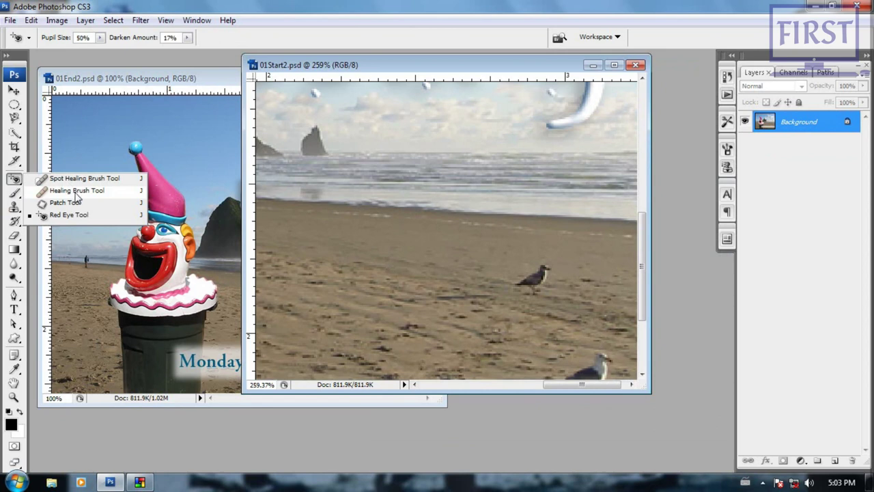
# Heal the seagull out of the sand with the Healing Brush, sampling clean sand, then zoom out.
pyautogui.click(77, 191)
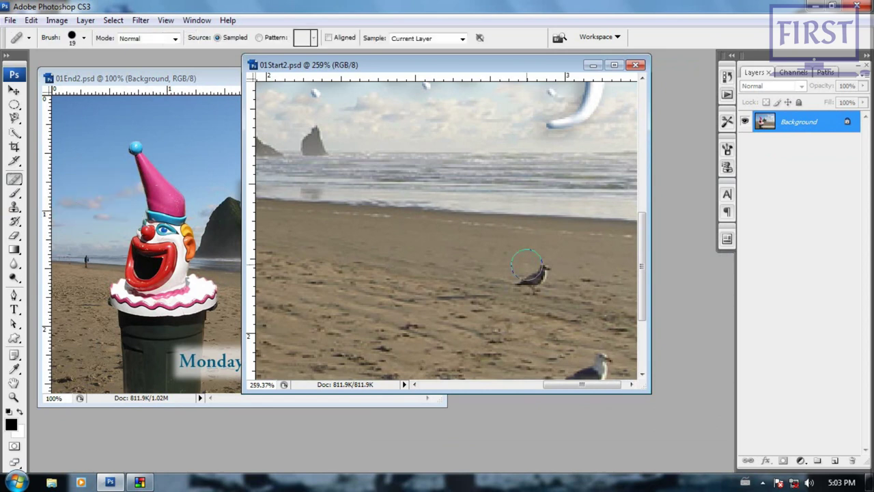
pyautogui.keyDown('alt'); pyautogui.click(490, 262); pyautogui.keyUp('alt')
pyautogui.moveTo(539, 270); pyautogui.dragTo(522, 287)
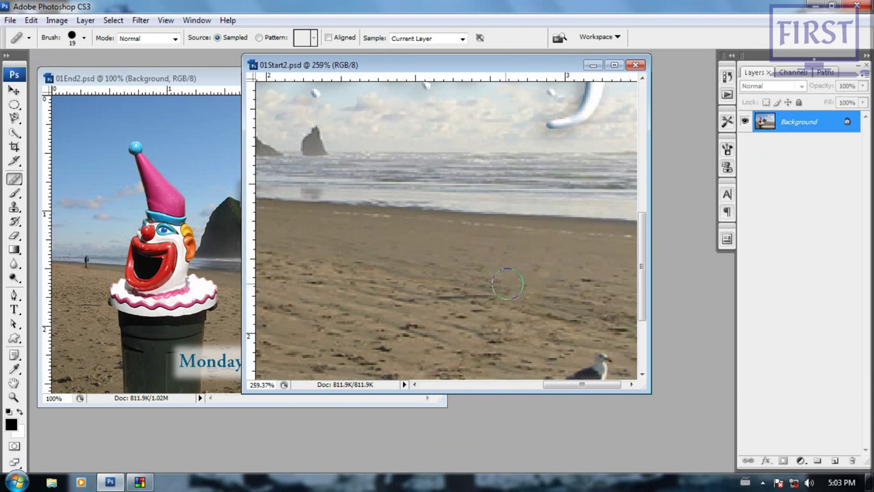
pyautogui.hotkey('ctrl', '0')
pyautogui.hotkey('ctrl', '-')
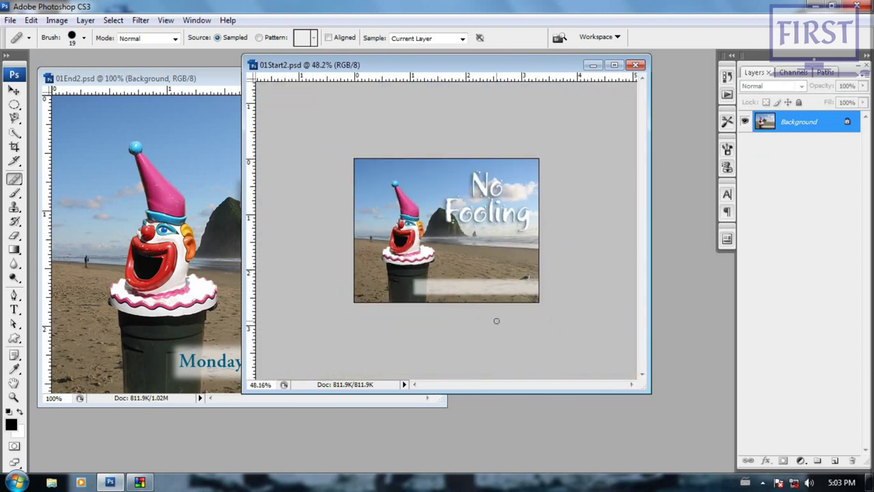
# Close 01Start2 without saving and close the 01End2 example.
pyautogui.scroll(1, 479, 315)
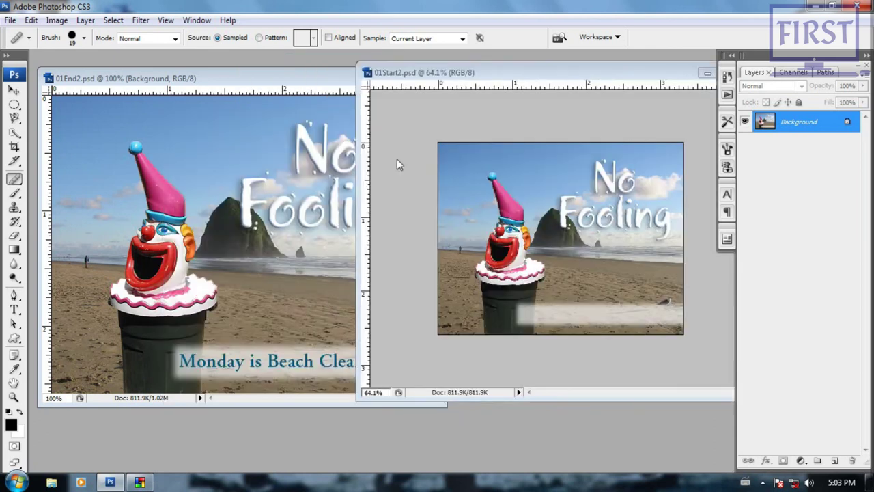
pyautogui.moveTo(445, 70); pyautogui.dragTo(399, 91)
pyautogui.click(589, 86)
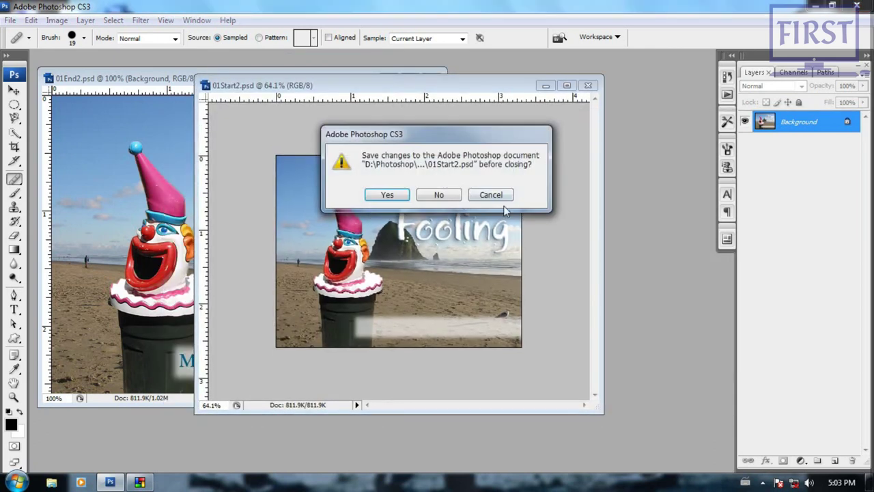
pyautogui.click(456, 196)
pyautogui.click(439, 79)
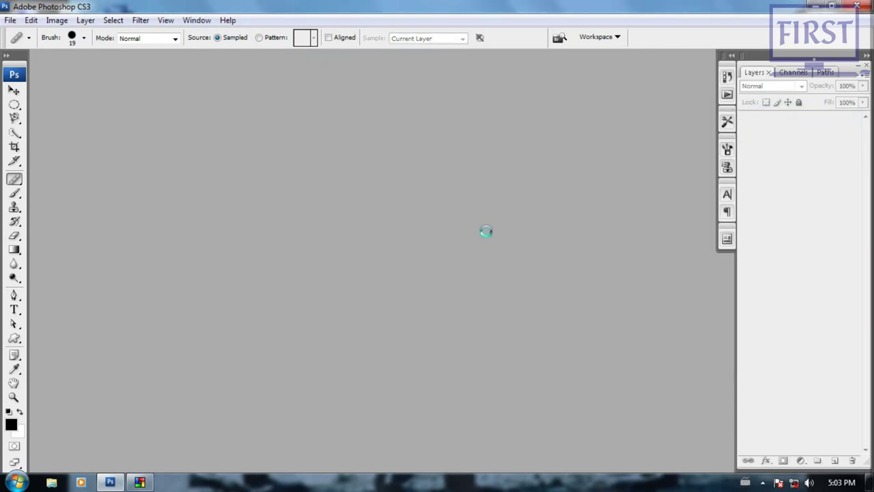
pyautogui.hotkey('ctrl', 'o')
# Open 01End3 and 01Start3 from Lesson01/Project3 and arrange them side by side.
pyautogui.click(426, 95)
pyautogui.doubleClick(278, 154)
pyautogui.moveTo(366, 227); pyautogui.dragTo(233, 109)
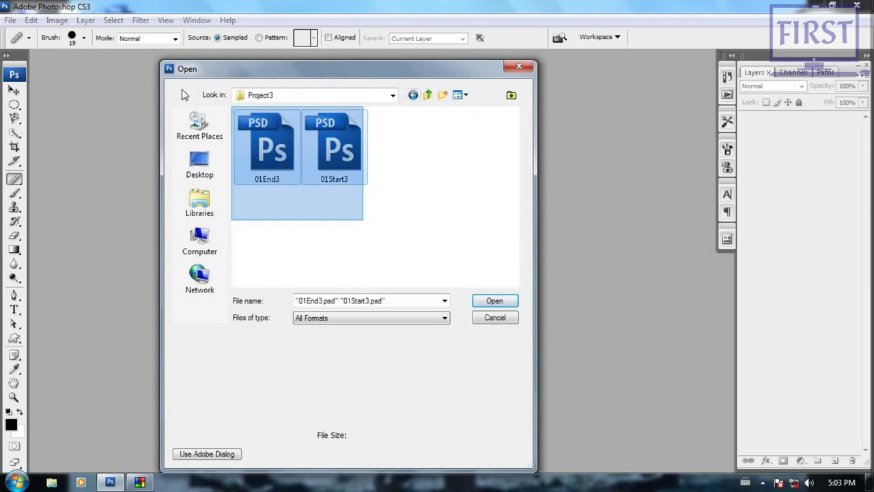
pyautogui.click(502, 305)
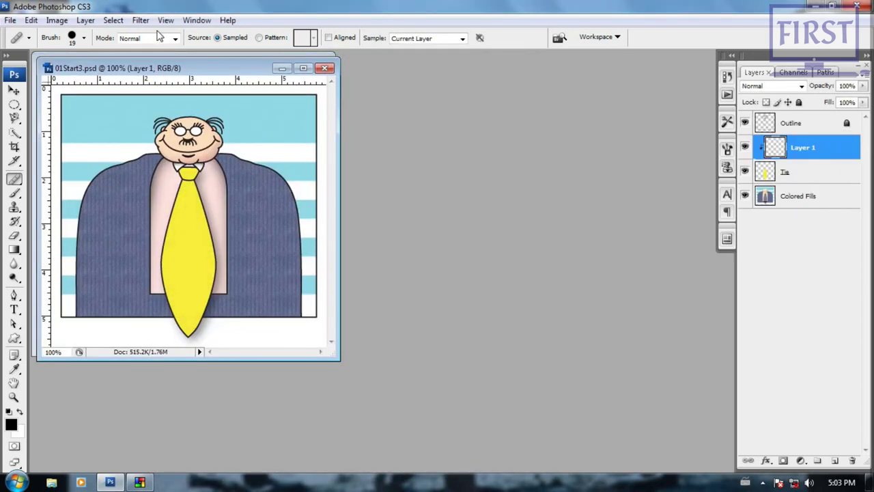
pyautogui.moveTo(187, 69); pyautogui.dragTo(489, 69)
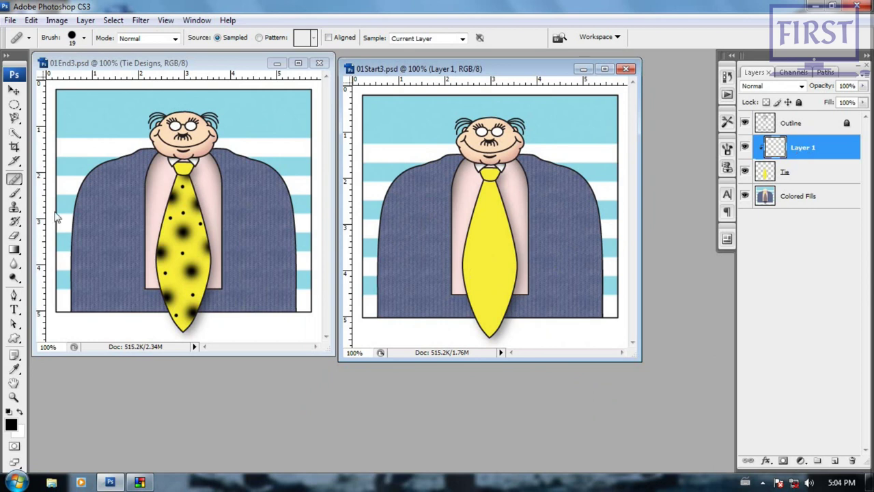
pyautogui.click(14, 192)
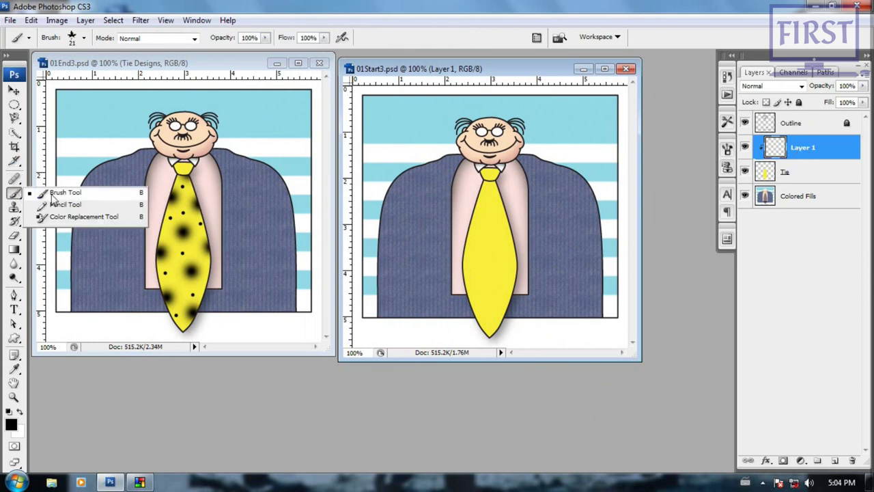
# Use the standard Brush Tool with the 35 px soft round tip.
pyautogui.click(55, 193)
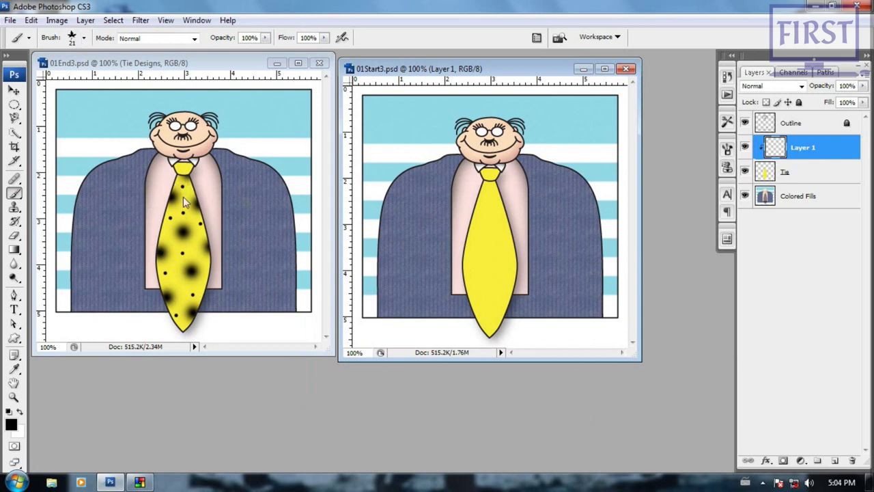
pyautogui.click(84, 41)
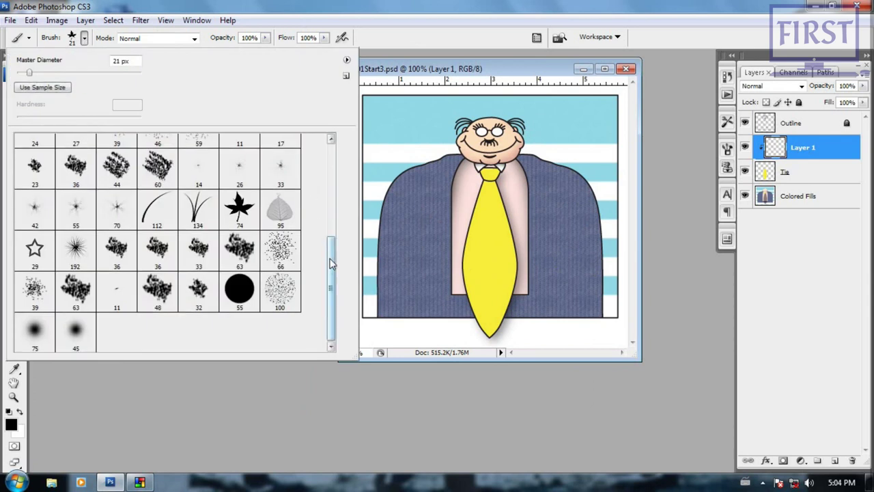
pyautogui.moveTo(333, 256); pyautogui.dragTo(332, 161)
pyautogui.click(239, 198)
pyautogui.press('Return')
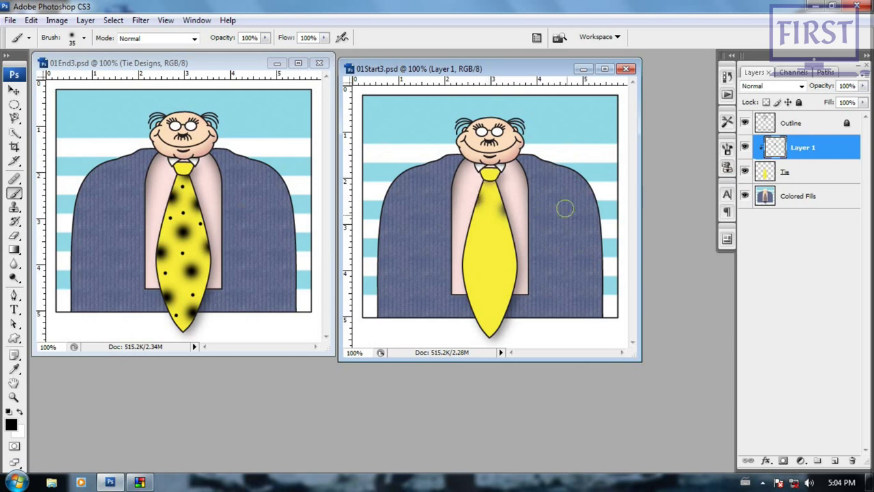
# Paint five large soft black spots down the tie, then choose a small hard round tip.
pyautogui.click(493, 243)
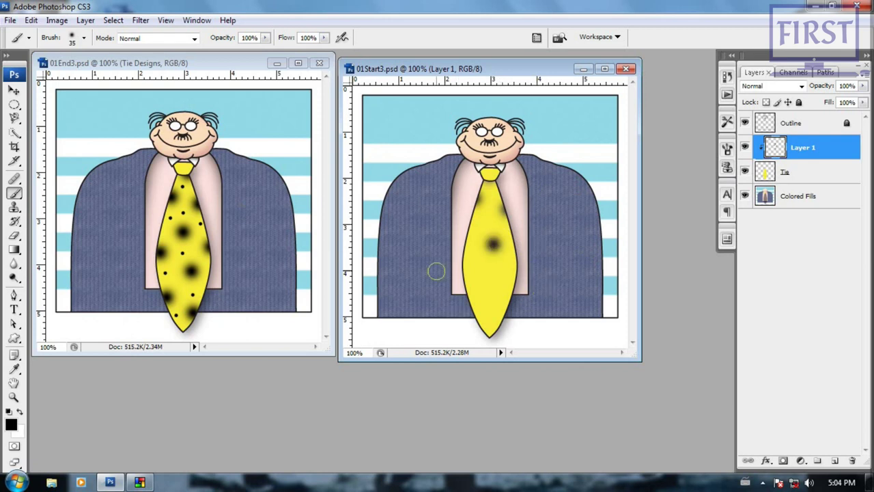
pyautogui.click(467, 254)
pyautogui.click(501, 276)
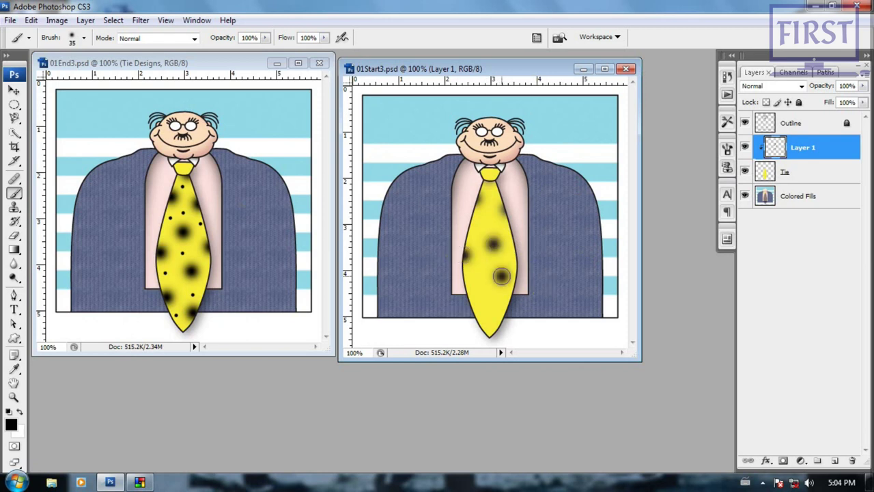
pyautogui.click(475, 292)
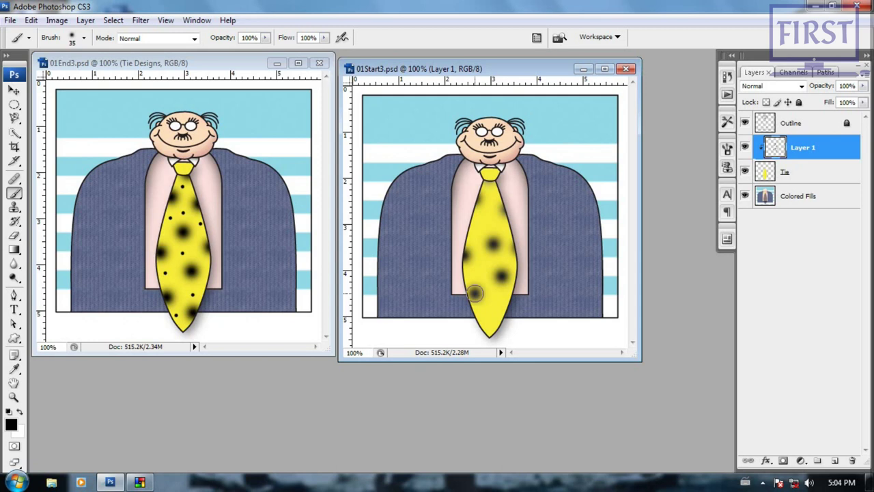
pyautogui.click(497, 316)
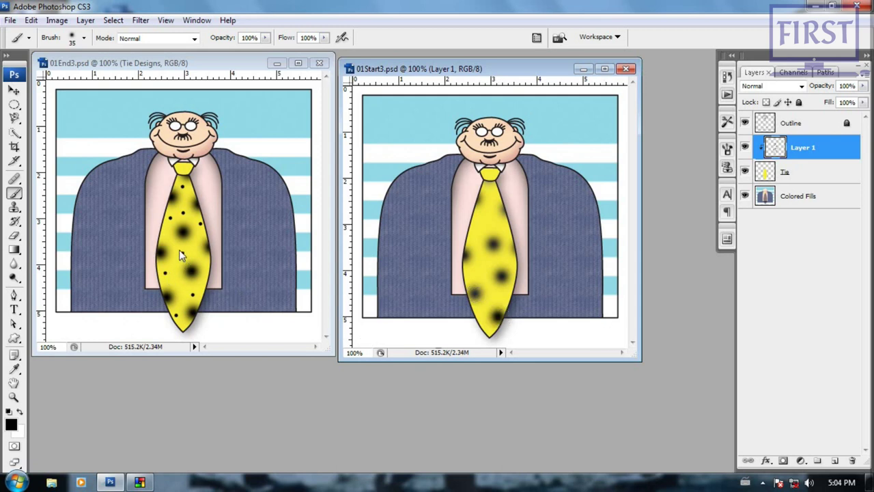
pyautogui.click(84, 38)
pyautogui.doubleClick(204, 156)
# Paint a small hard black dot on the tie.
pyautogui.click(500, 261)
pyautogui.scroll(-2, 480, 312)
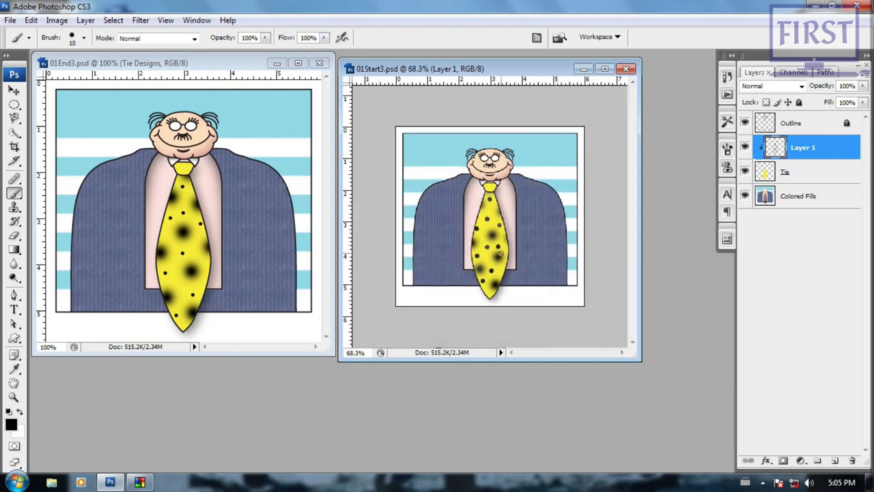
pyautogui.scroll(2, 500, 253)
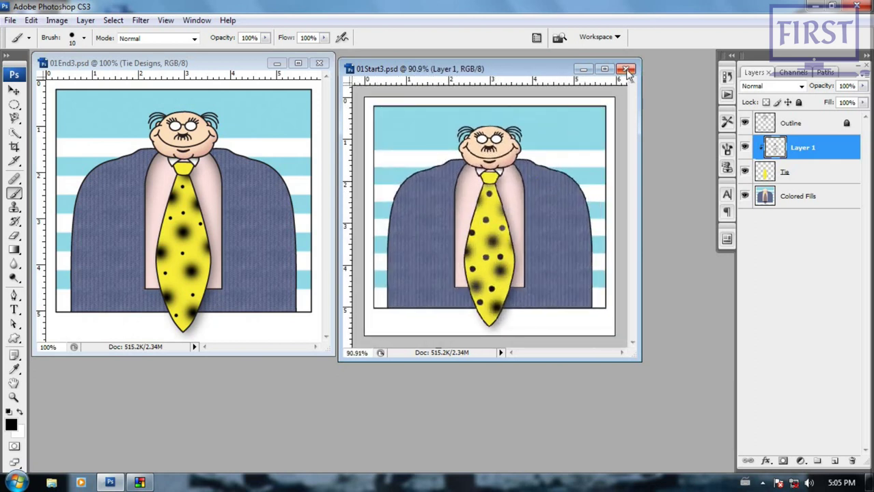
# Close 01Start3 without saving and close 01End3, then browse the Open dialog to Lesson01.
pyautogui.click(626, 69)
pyautogui.click(439, 194)
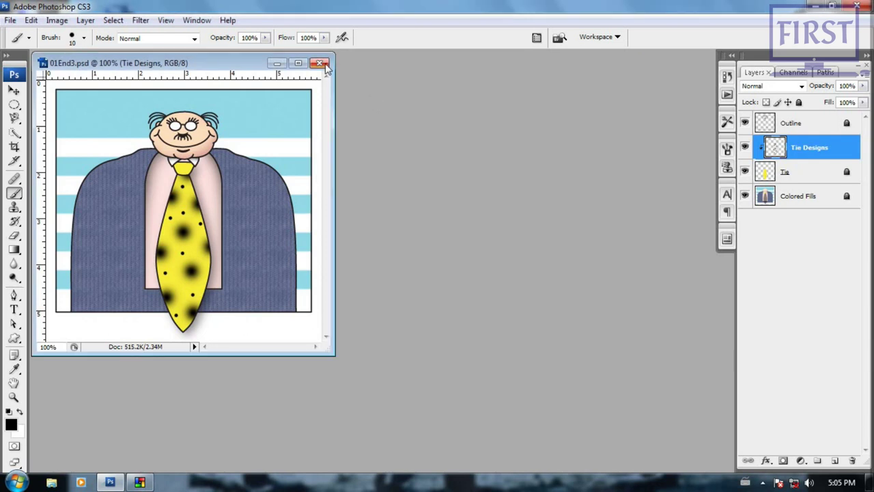
pyautogui.click(318, 63)
pyautogui.doubleClick(189, 165)
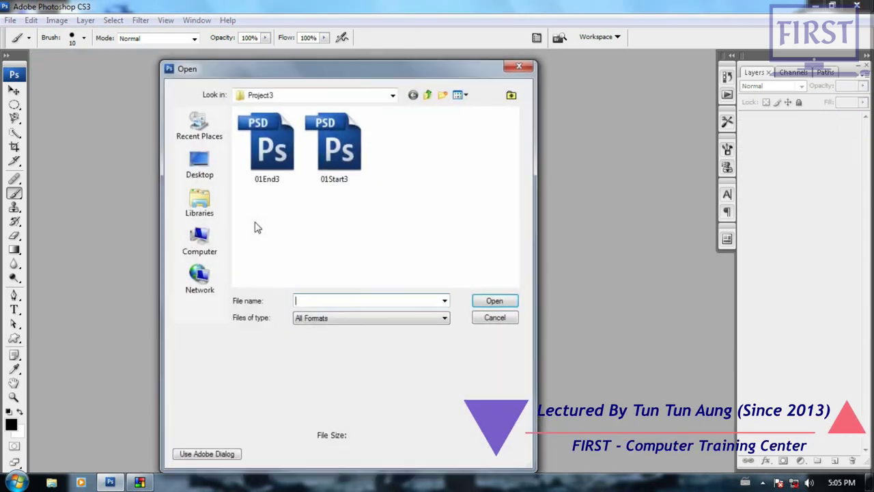
pyautogui.click(428, 95)
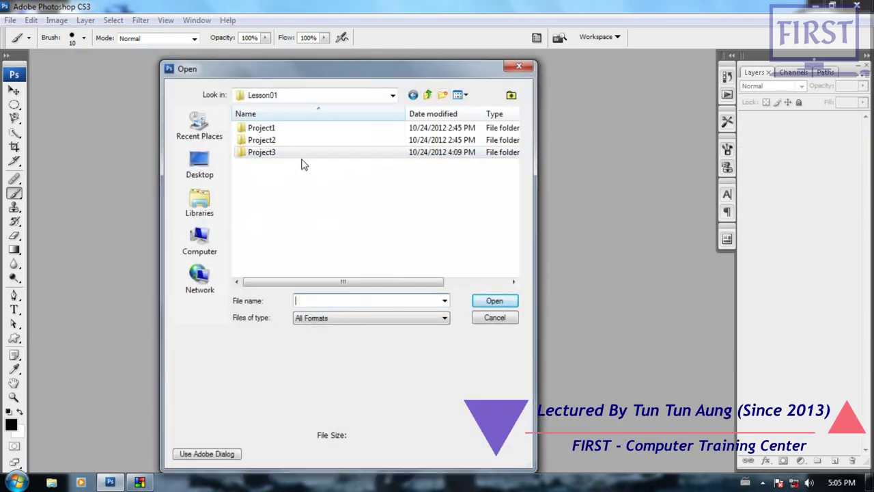